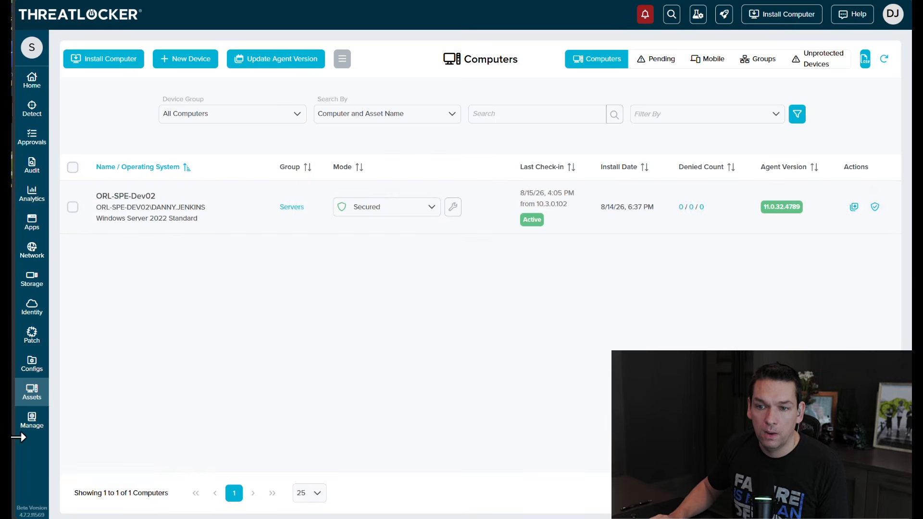
- Go up to the parent organization's Network policies and open Organization Mapping from the policy management options
left_click(30, 423)
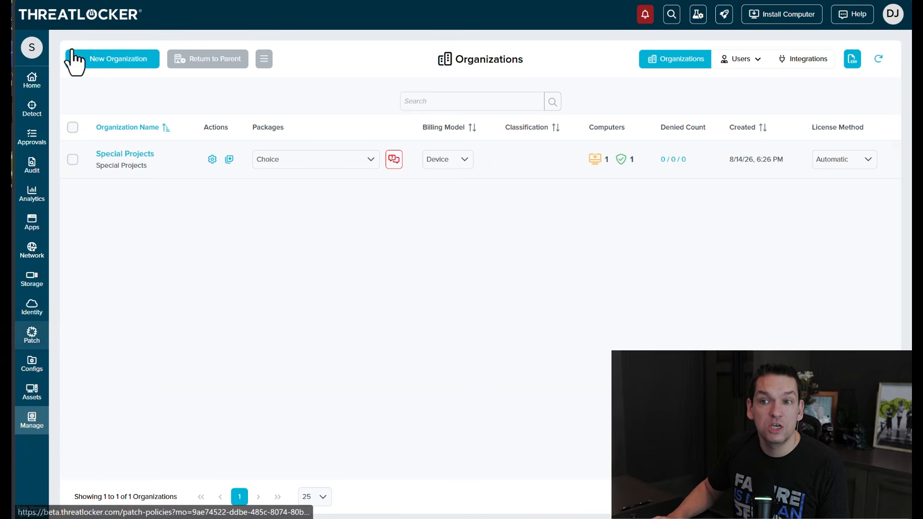
left_click(205, 65)
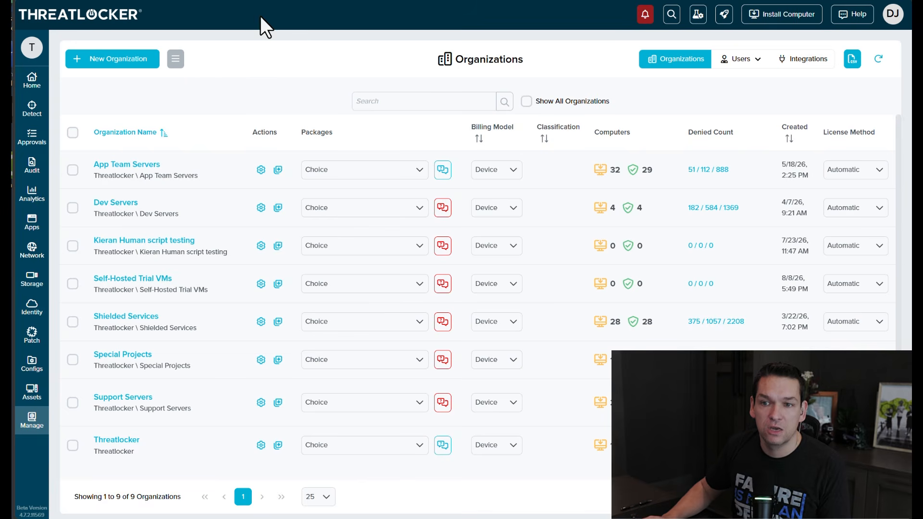
left_click(29, 255)
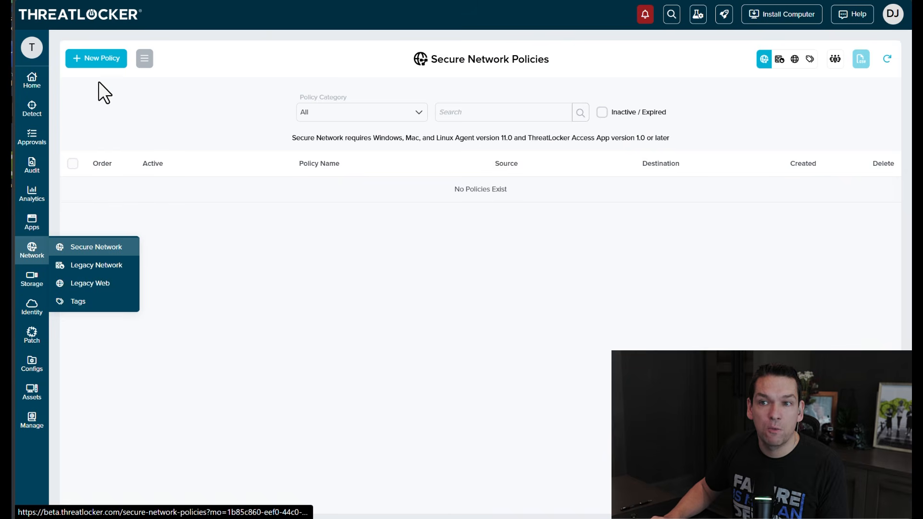
left_click(144, 58)
left_click(259, 145)
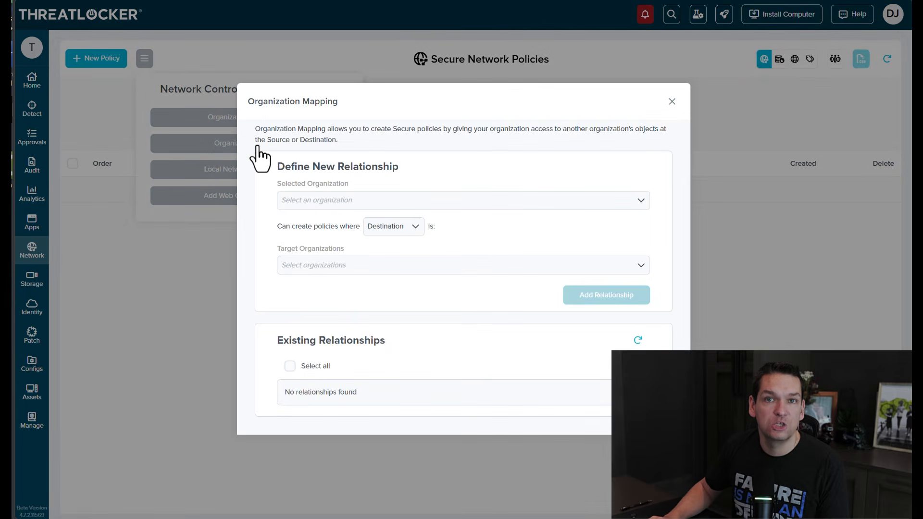
- Choose Special Projects as the selected organization and set the policy side to Source
left_click(355, 201)
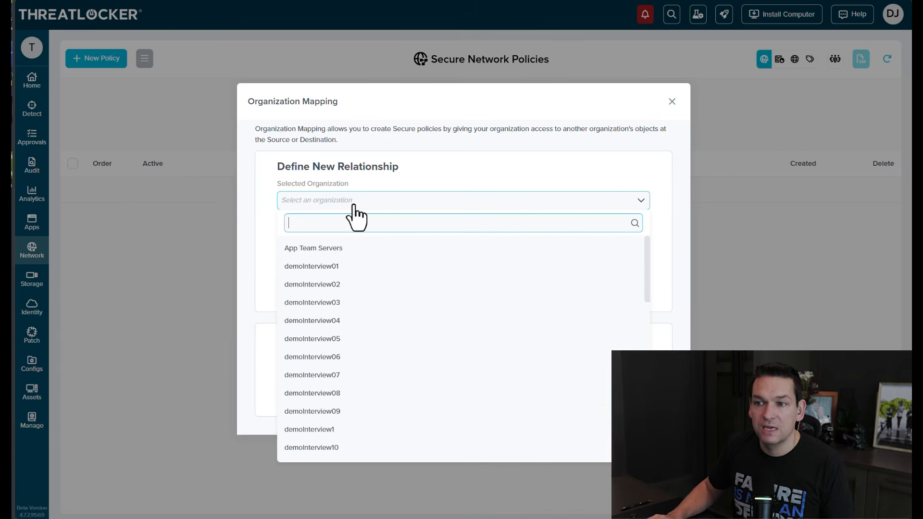
type("SPEC")
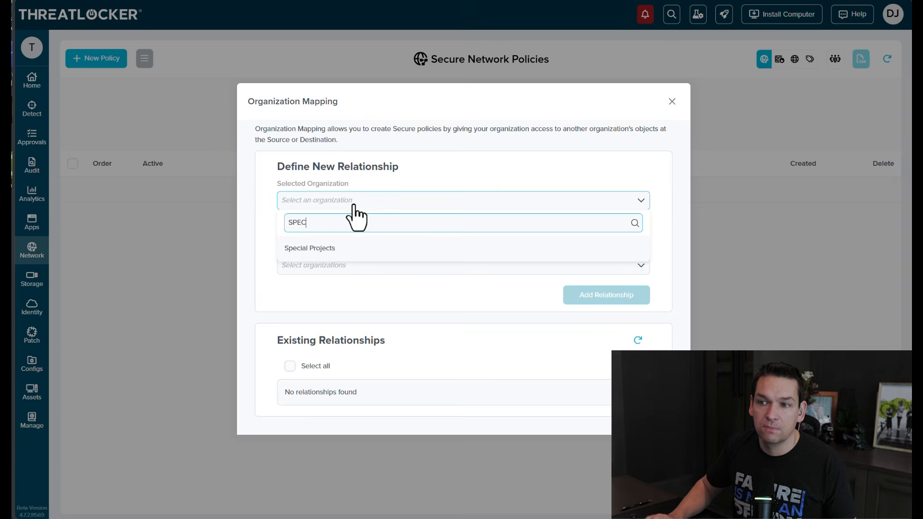
left_click(339, 248)
left_click(384, 227)
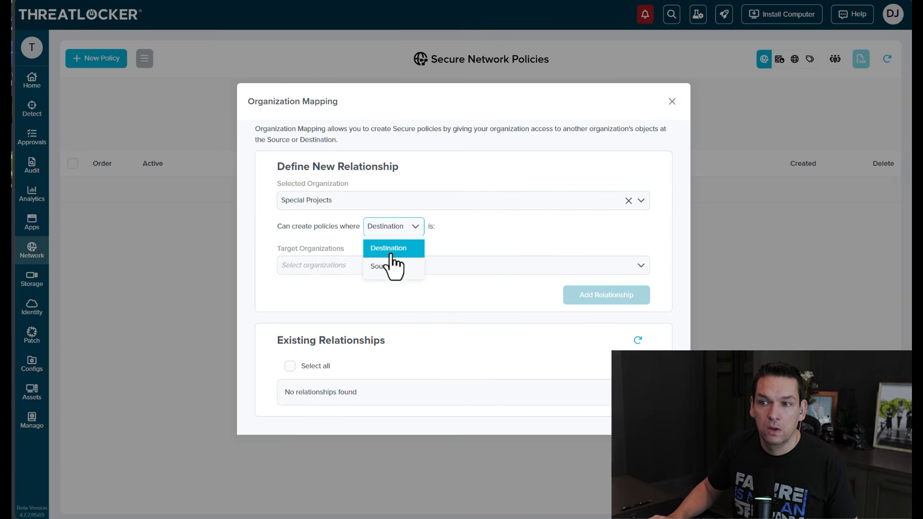
left_click(384, 266)
- Add ThreatLocker, Staff as target organization, add the relationship, and close the mapping dialog
left_click(355, 265)
type("STAFF")
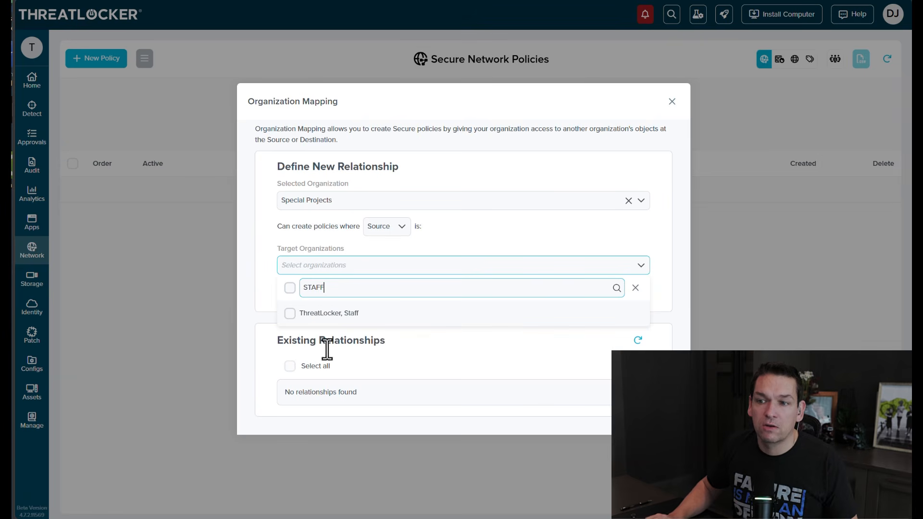
left_click(341, 315)
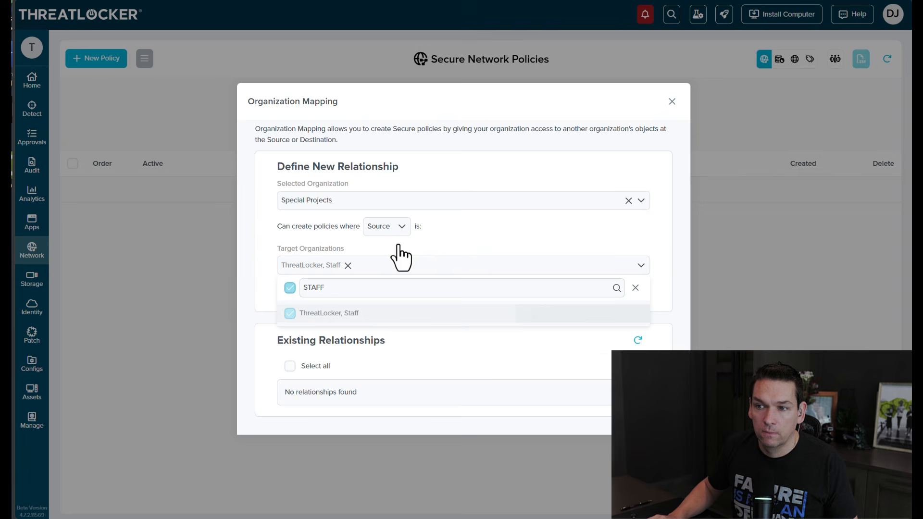
left_click(509, 221)
left_click(620, 302)
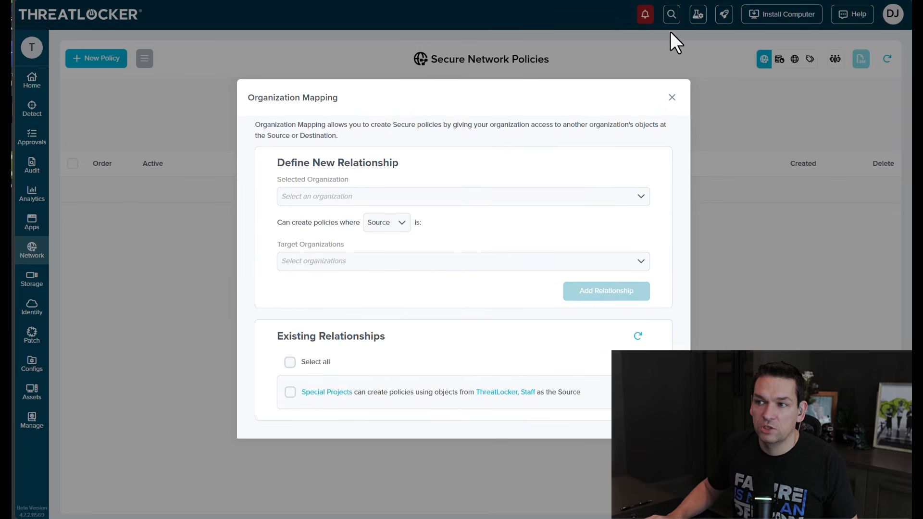
left_click(673, 97)
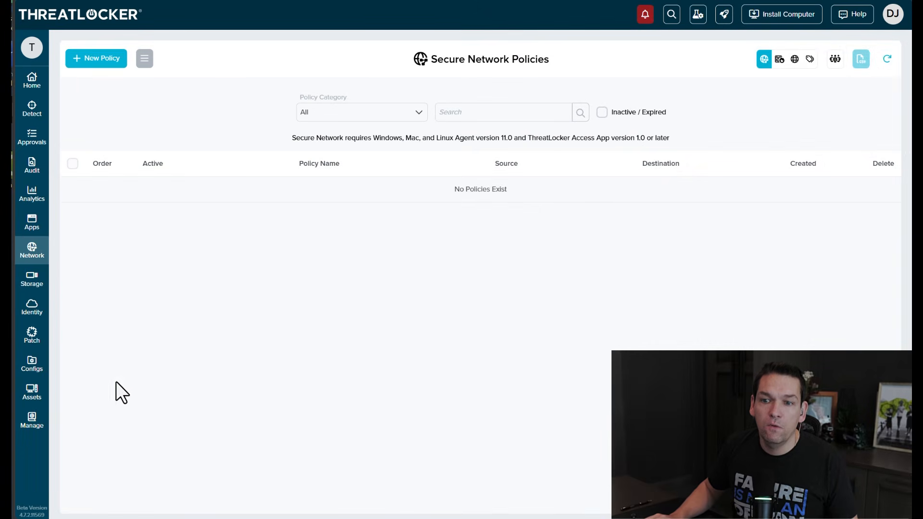
- Switch into the Special Projects organization and open its Secure Network Policies
mouse_move(35, 425)
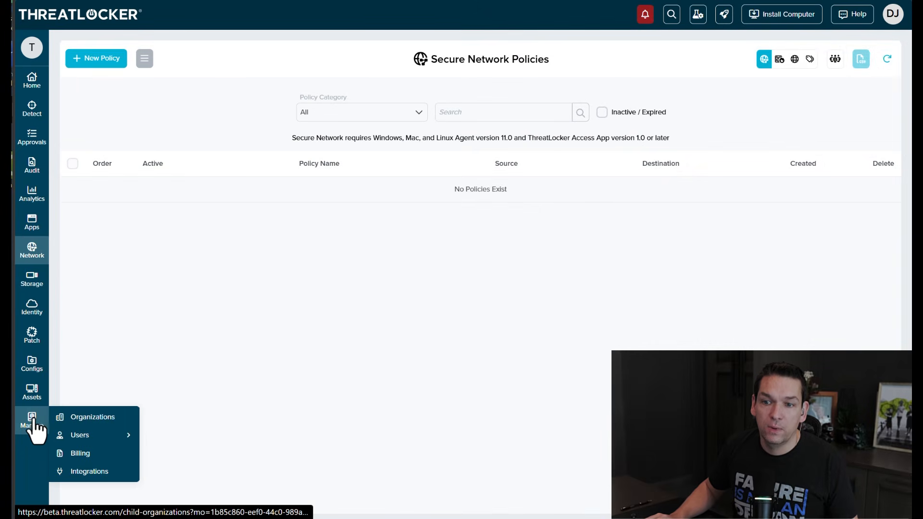
left_click(70, 418)
left_click(192, 366)
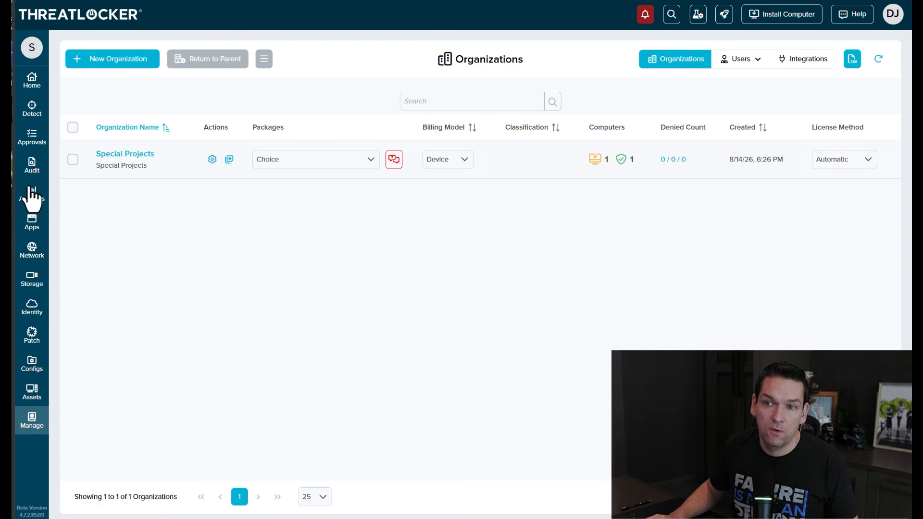
mouse_move(52, 287)
left_click(32, 251)
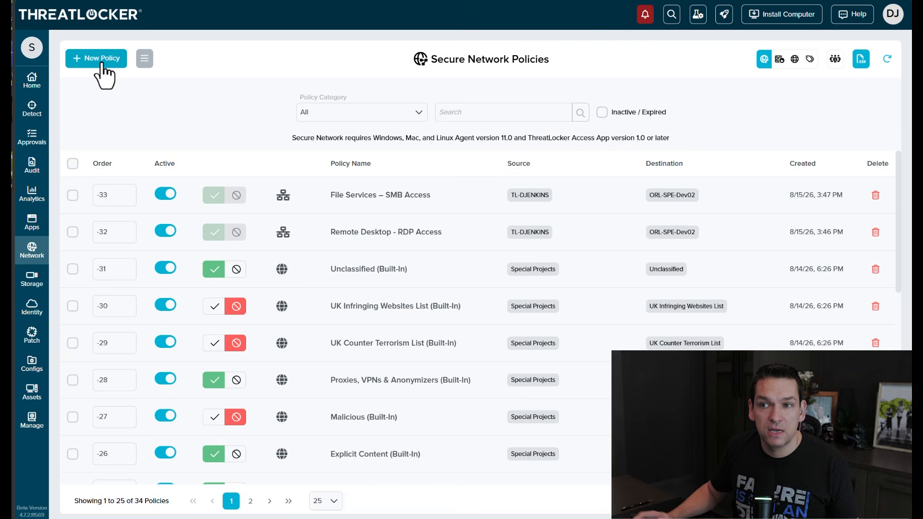
- Start a new Device to Device Communication policy using the Remote Desktop - RDP service
left_click(102, 65)
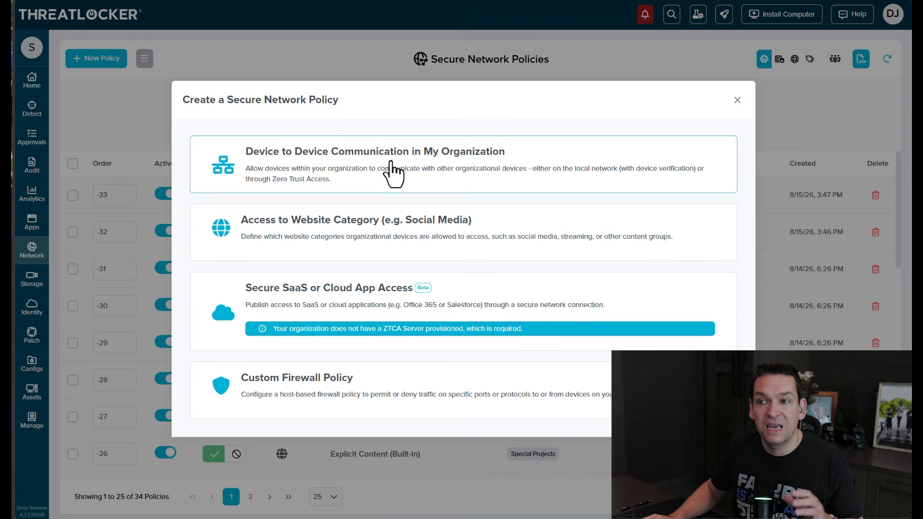
left_click(393, 174)
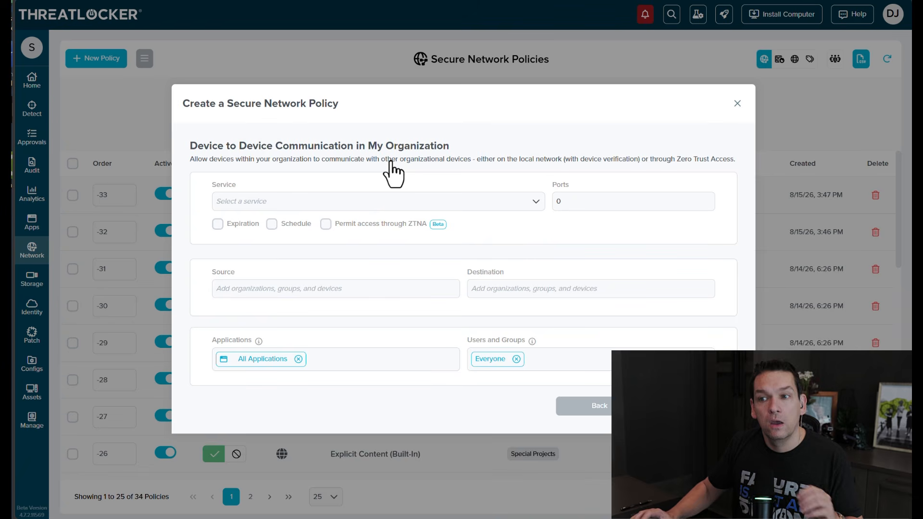
left_click(424, 205)
type("REM")
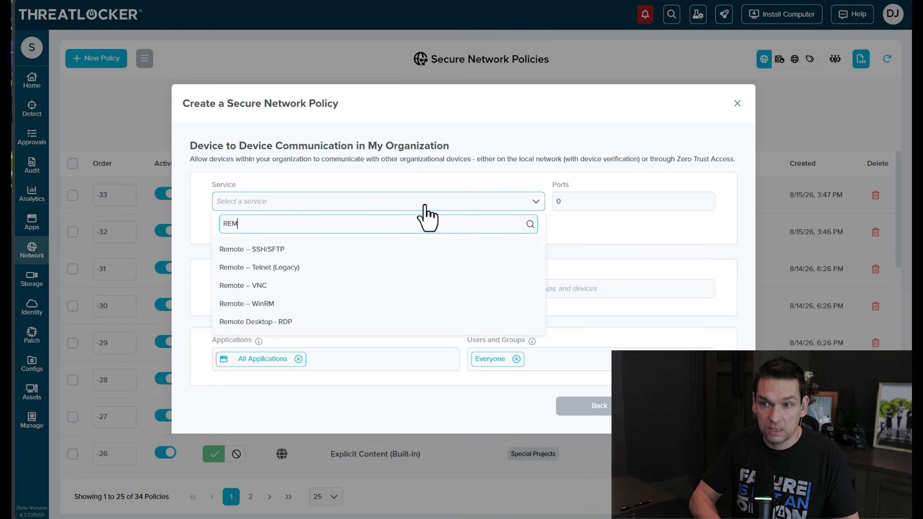
type("OTE")
left_click(252, 322)
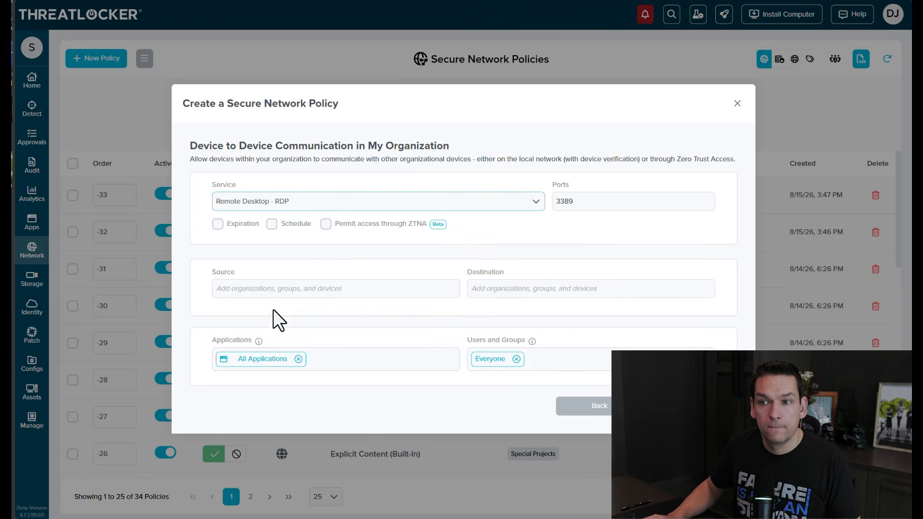
- Set the source to the ThreatLocker, Staff workstation and the destination to ORL-SPE-Dev02
left_click(274, 290)
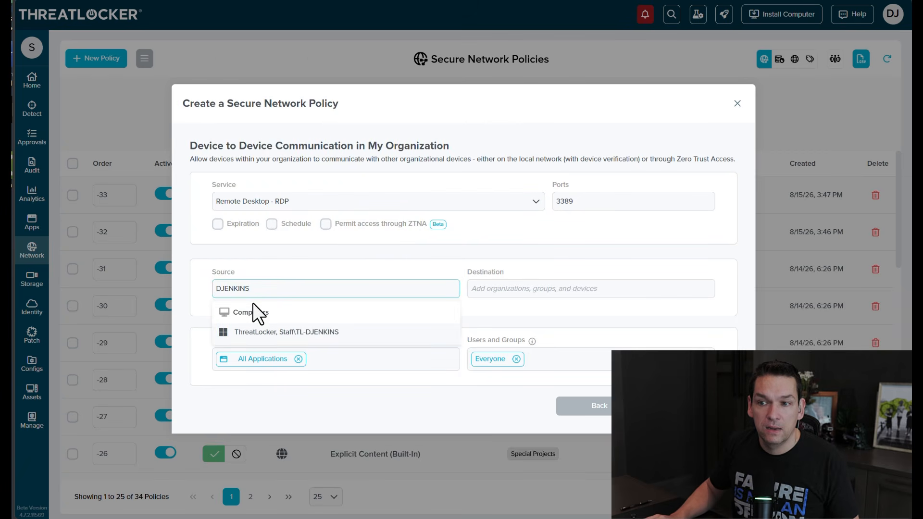
left_click(310, 331)
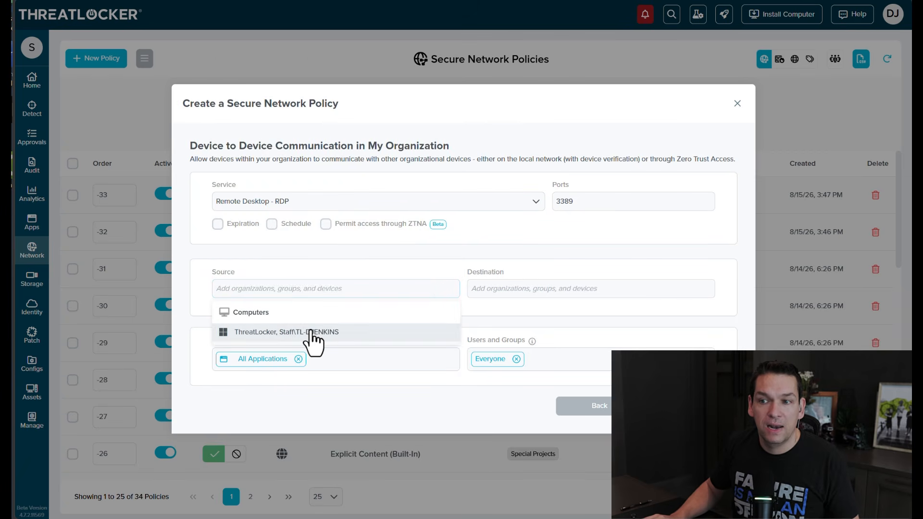
left_click(545, 291)
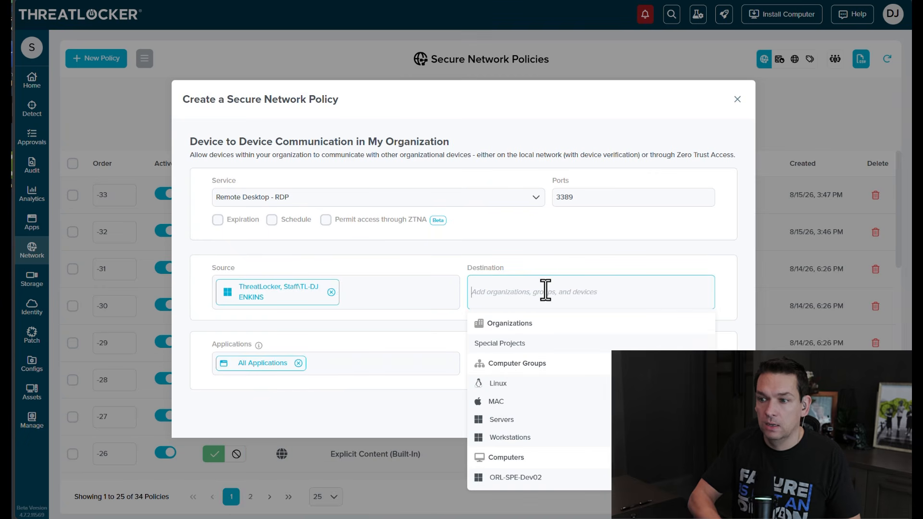
left_click(519, 478)
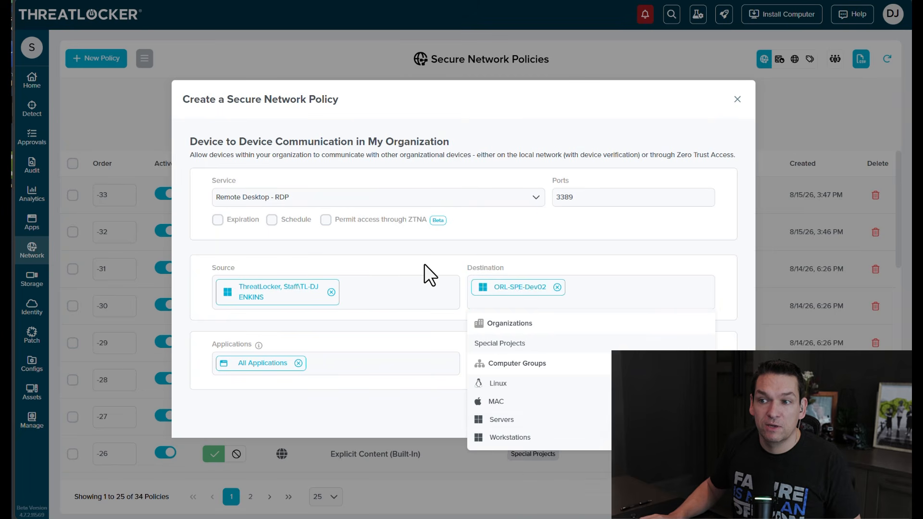
left_click(447, 261)
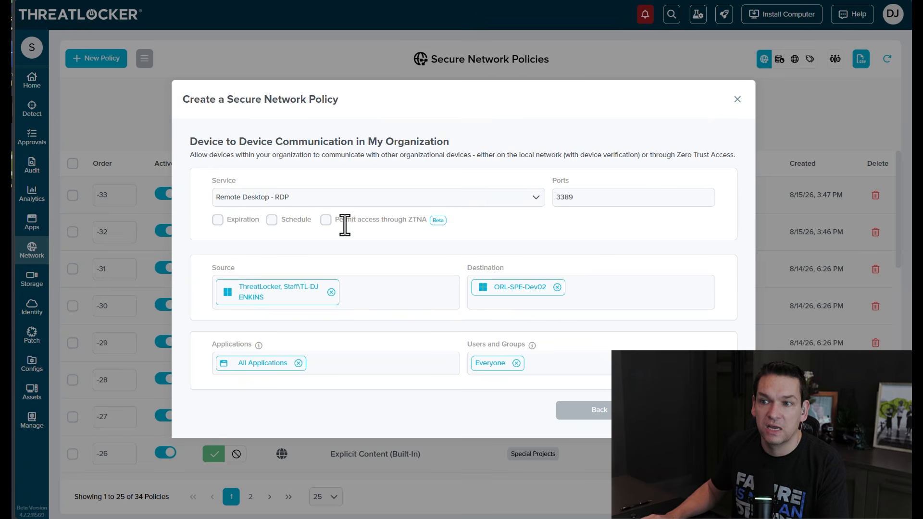
- Enable Permit access through ZTNA with country United States and location Georgia
left_click(326, 220)
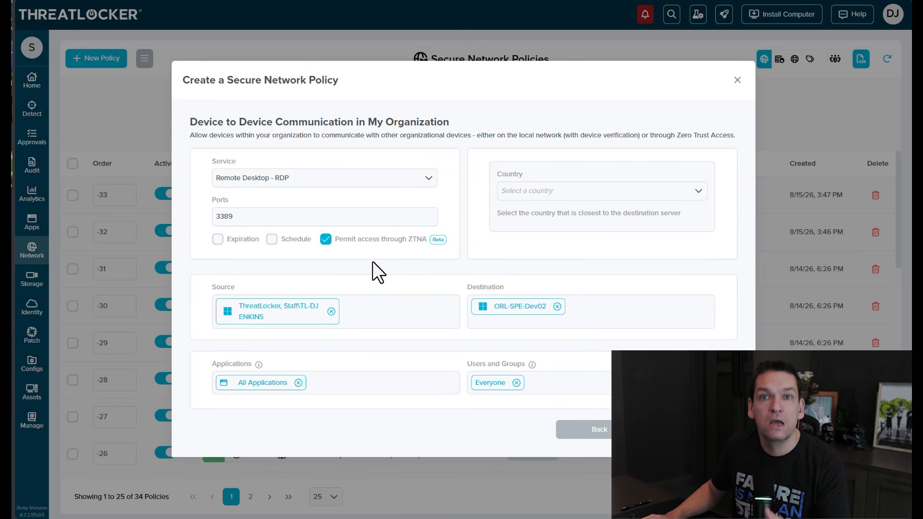
left_click(600, 197)
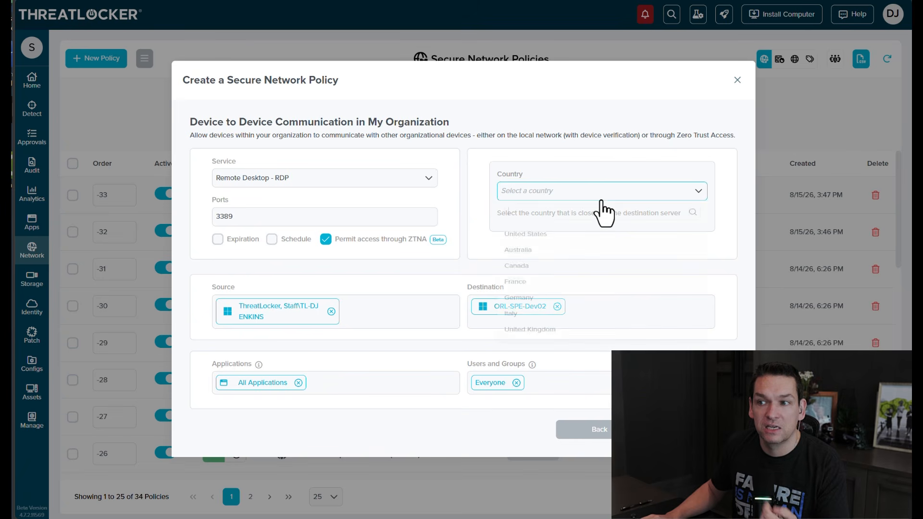
left_click(569, 237)
left_click(571, 221)
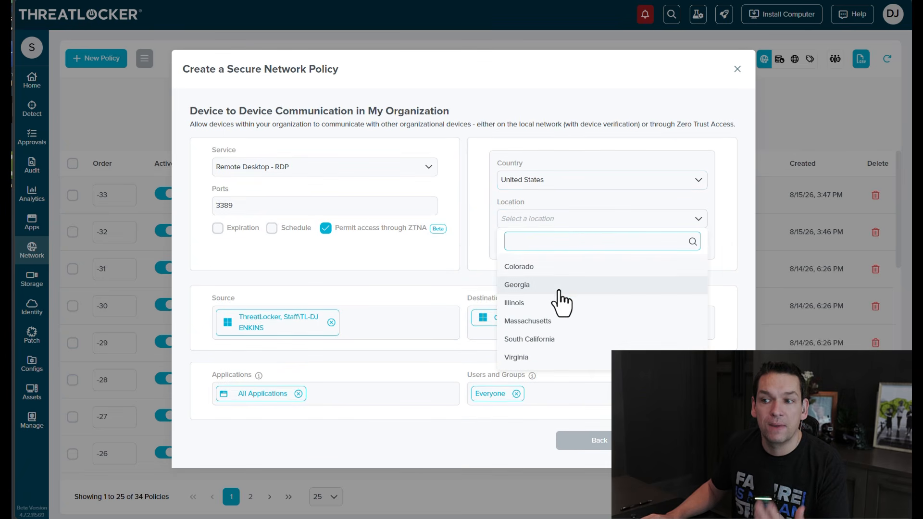
left_click(531, 286)
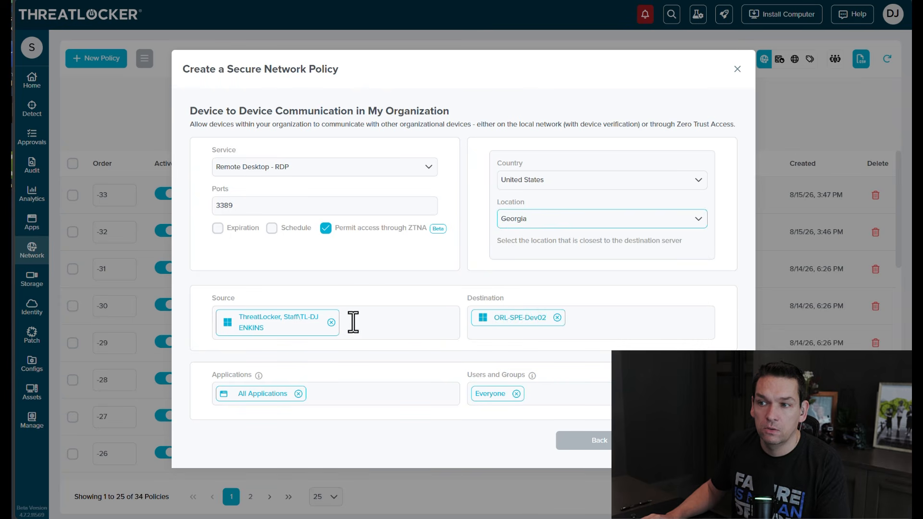
- Restrict applications to BUILT-IN\Windows MSTSC (Built-In), then continue to the summary and create the policy
left_click(315, 397)
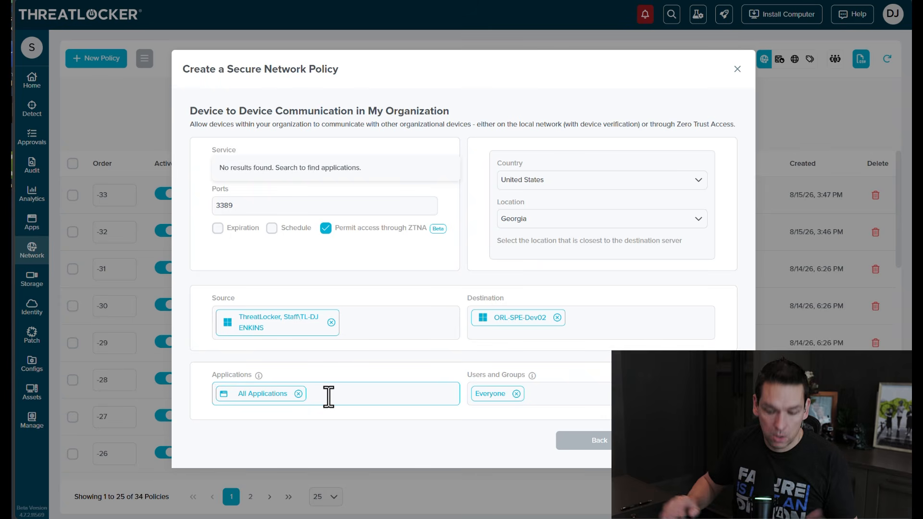
type("MS")
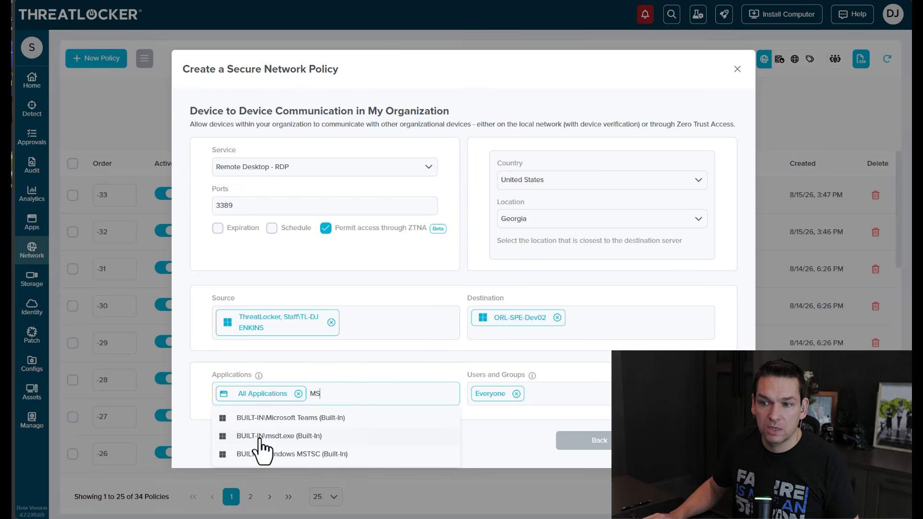
left_click(318, 454)
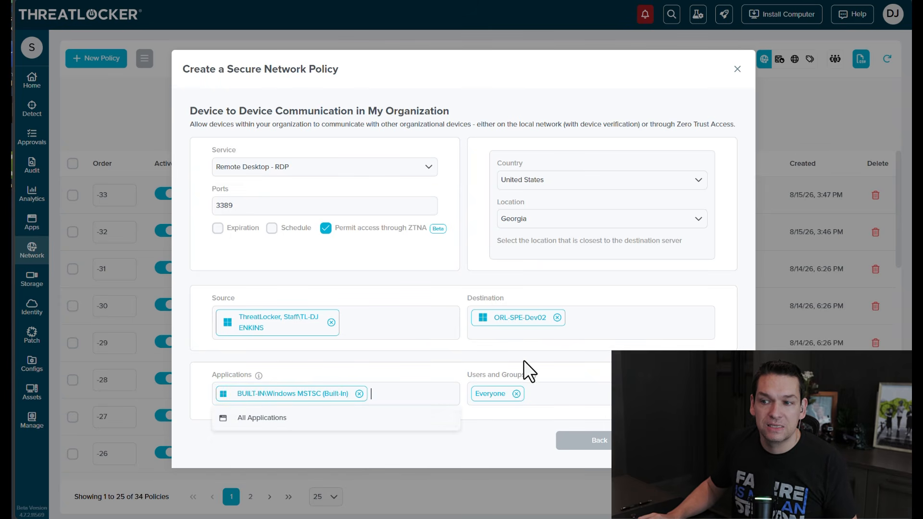
left_click(571, 392)
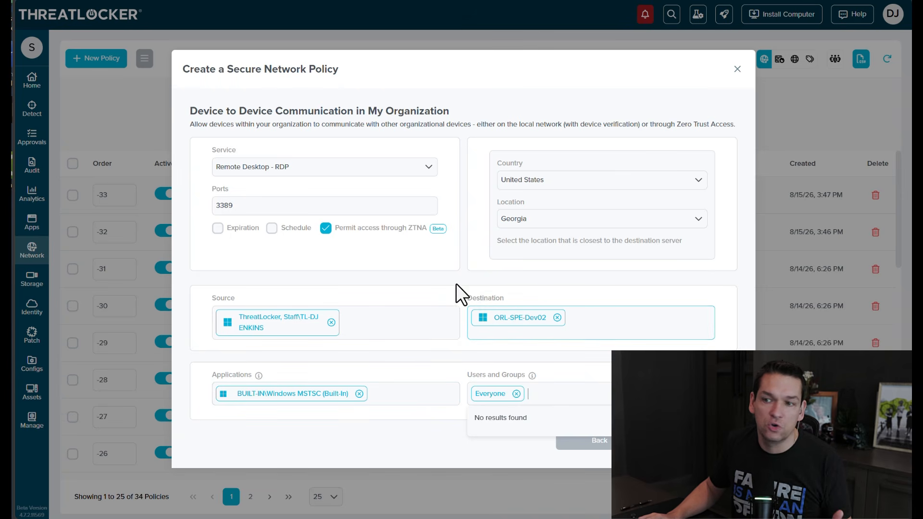
left_click(425, 281)
left_click(694, 440)
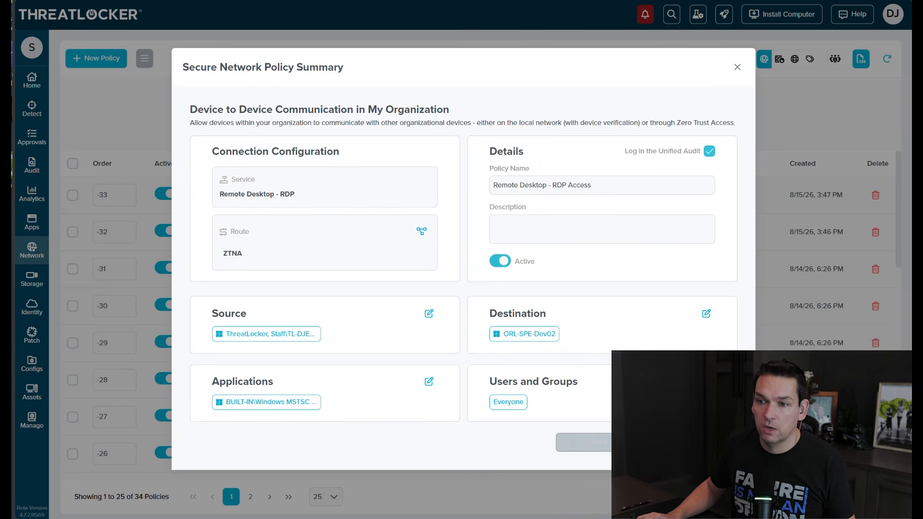
left_click(694, 442)
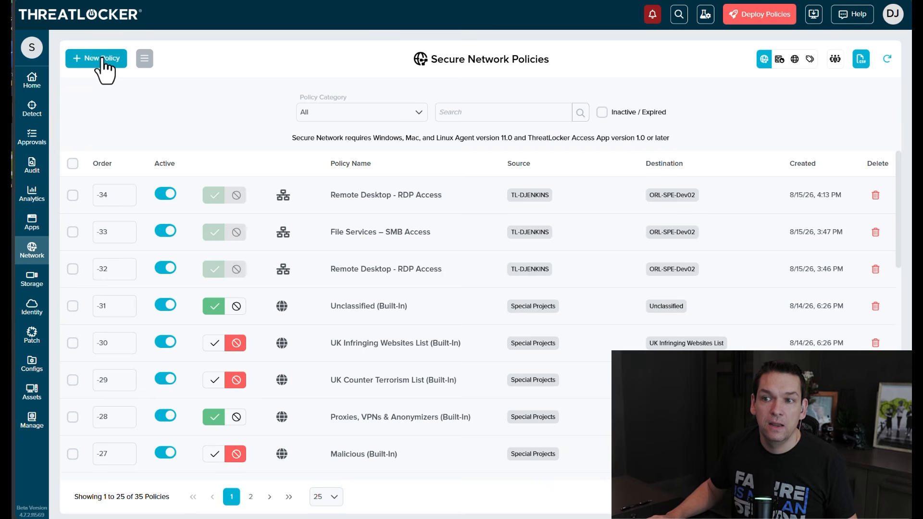
- Start a new Device to Device Communication policy using the File Services – SMB service
left_click(95, 58)
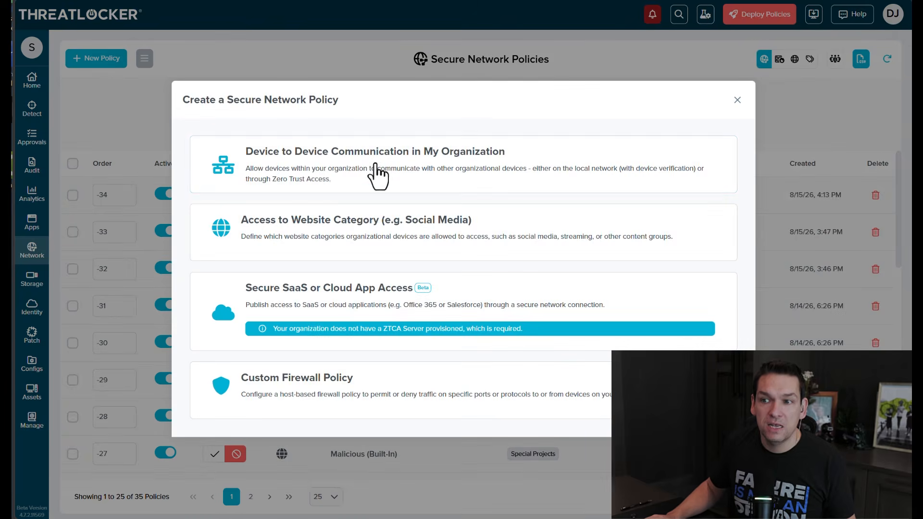
left_click(329, 180)
left_click(364, 204)
type("SMB")
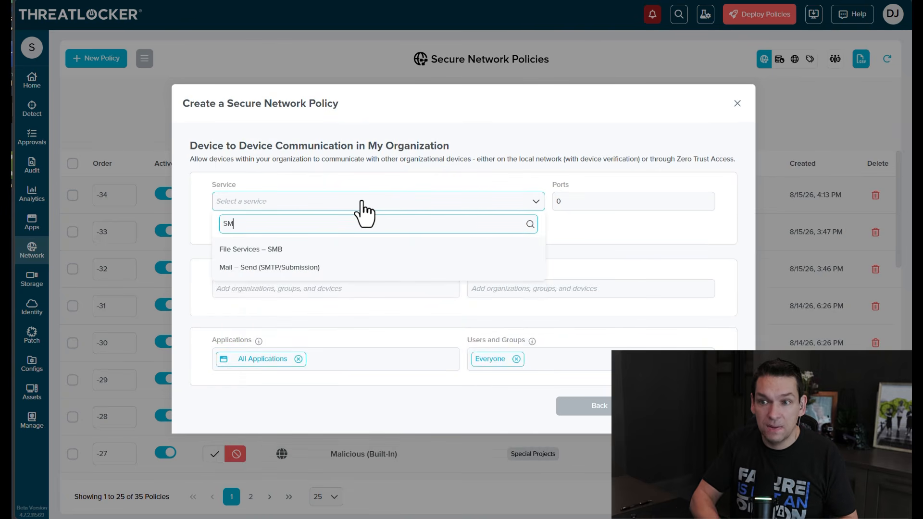
left_click(308, 260)
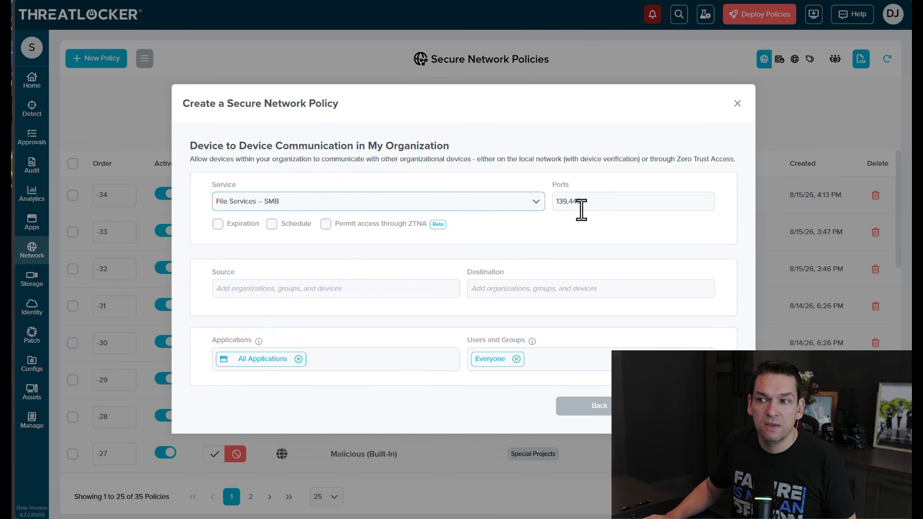
- Set the source to the ThreatLocker, Staff workstation and the destination to ORL-SPE-Dev02
left_click(296, 288)
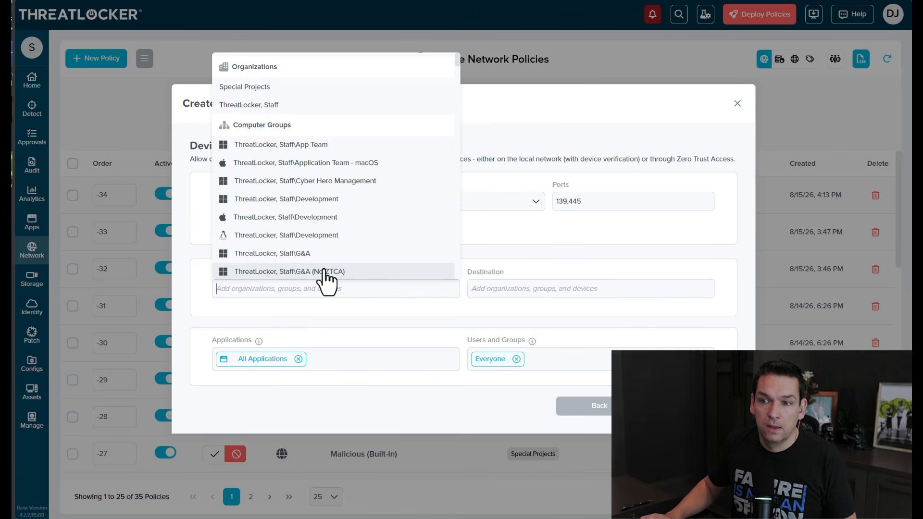
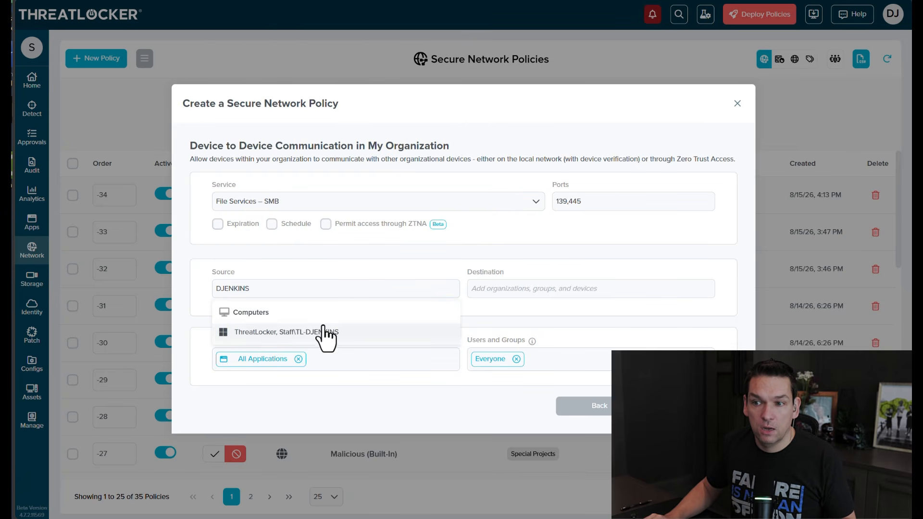
left_click(323, 332)
left_click(506, 296)
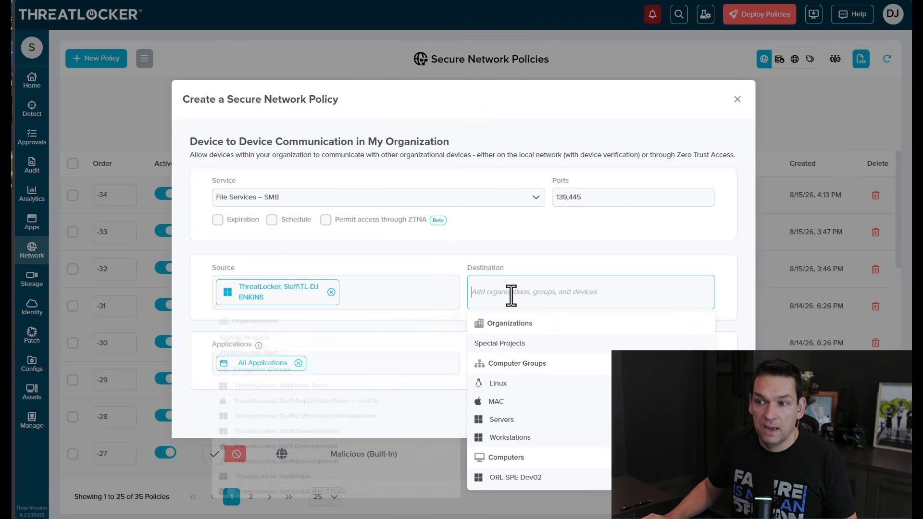
left_click(529, 482)
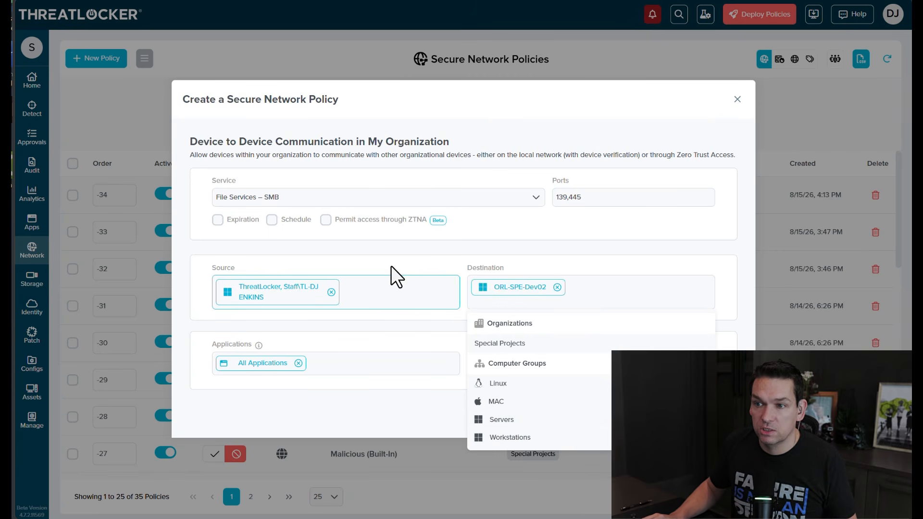
left_click(194, 358)
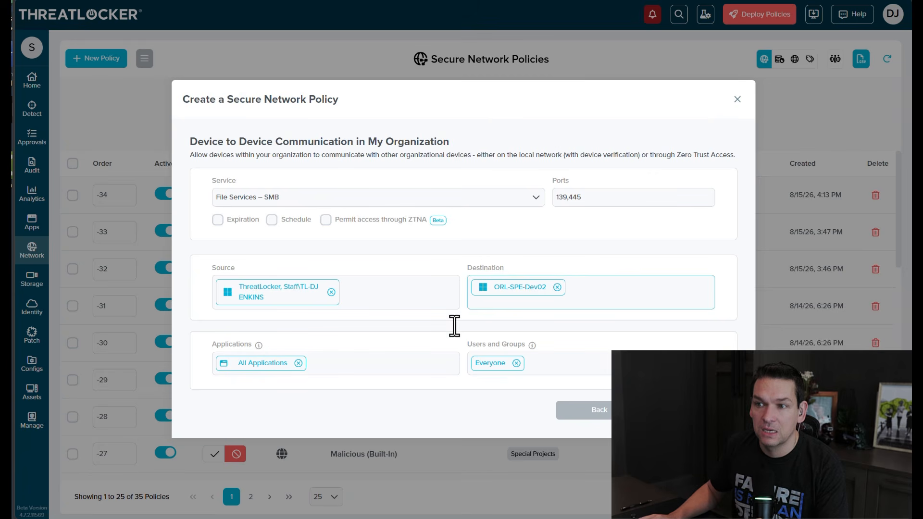
- Enable Permit access through ZTNA with country United States and a location, then continue to the summary and create the policy
left_click(325, 220)
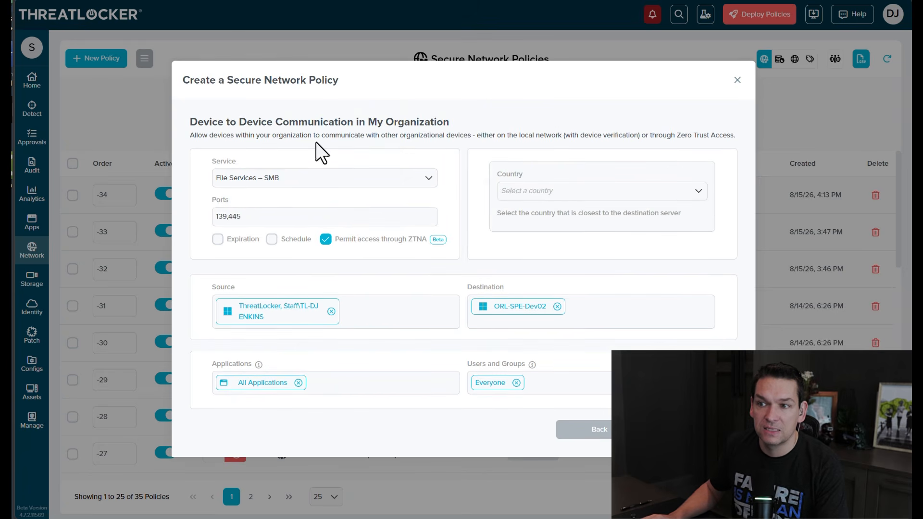
left_click(579, 190)
left_click(548, 238)
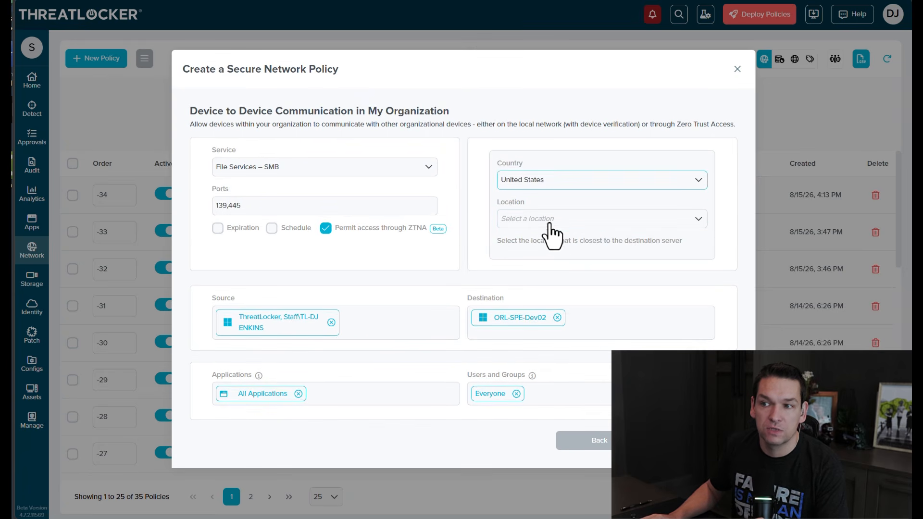
left_click(552, 220)
left_click(551, 284)
left_click(694, 441)
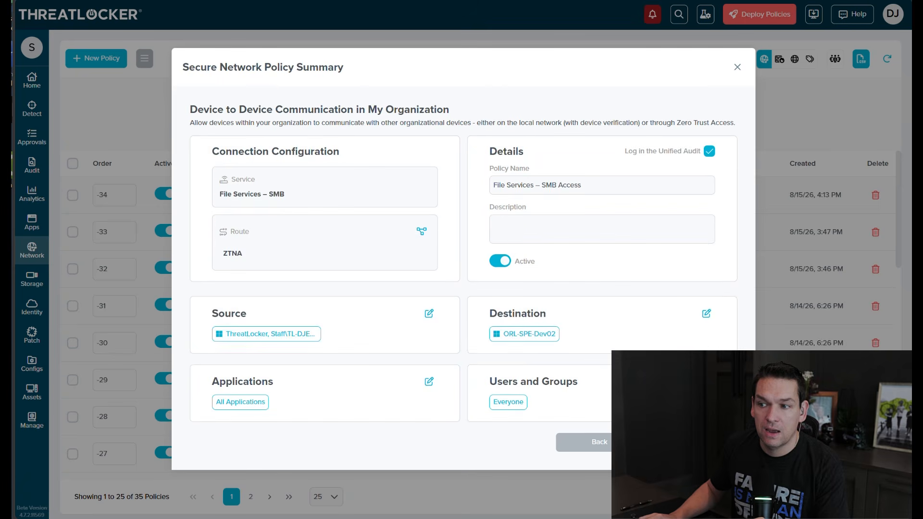
left_click(693, 440)
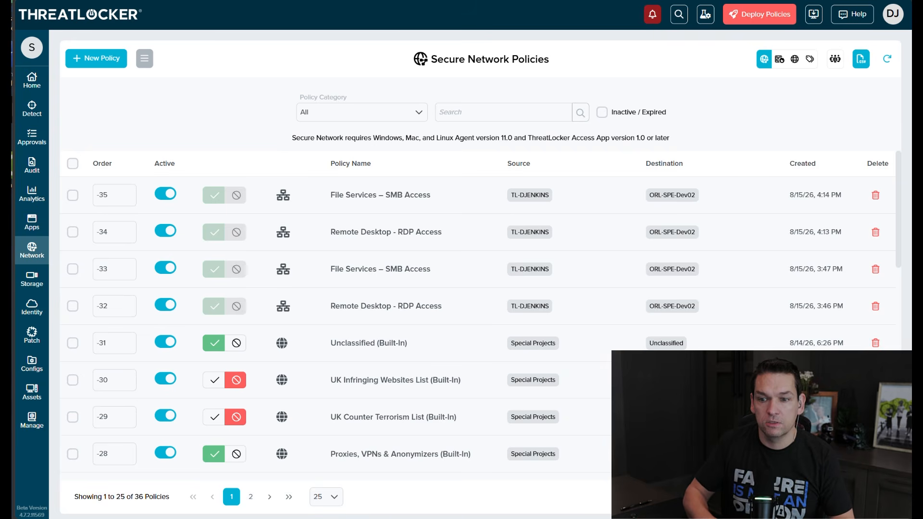
- Connect to orl-spe-dev02 with Remote Desktop Connection and open the Share folder on its C: drive
key("Return")
left_click_drag(908, 95, 490, 81)
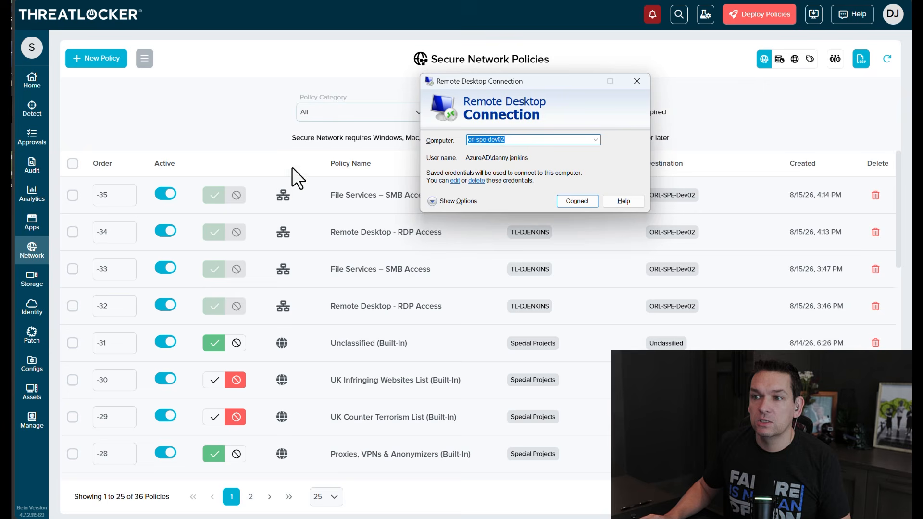
left_click(577, 201)
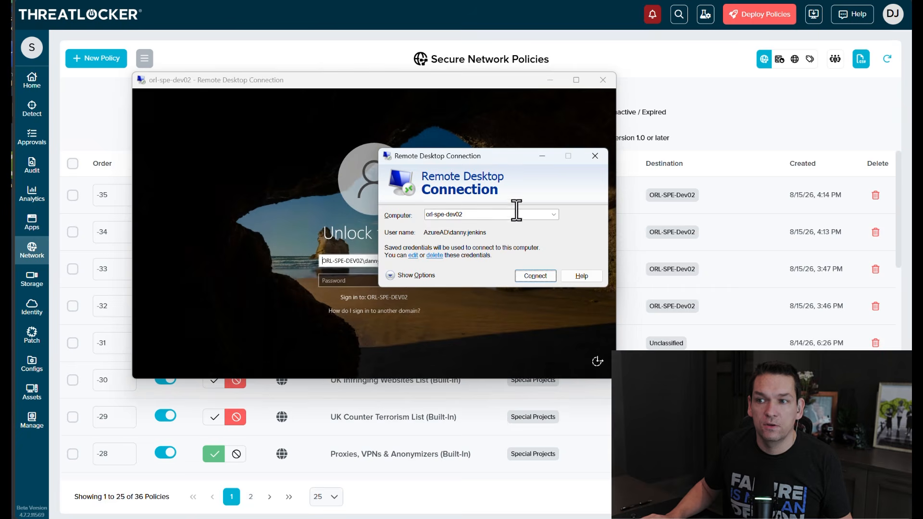
left_click(594, 156)
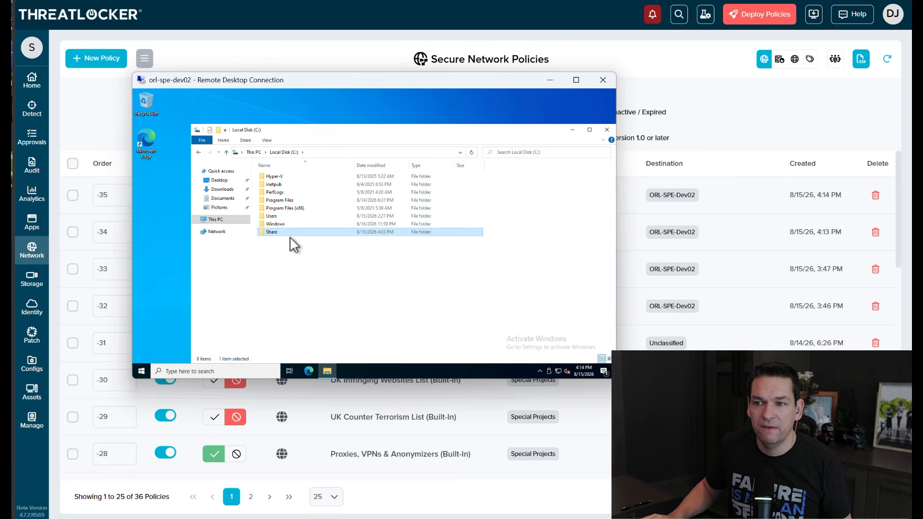
double_click(272, 232)
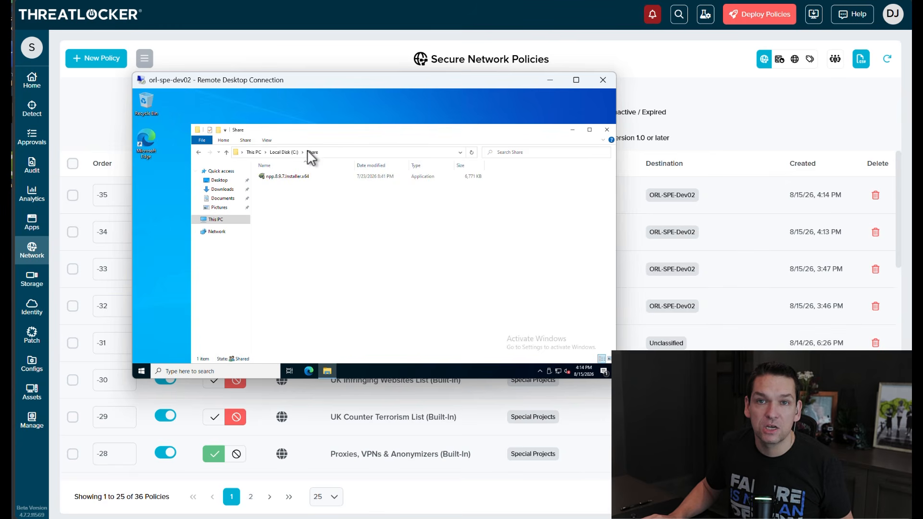
left_click(207, 371)
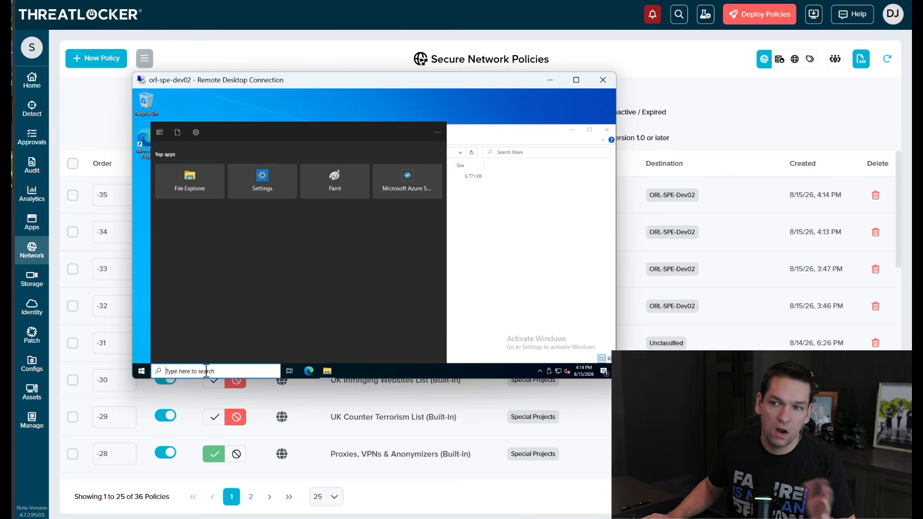
left_click(518, 260)
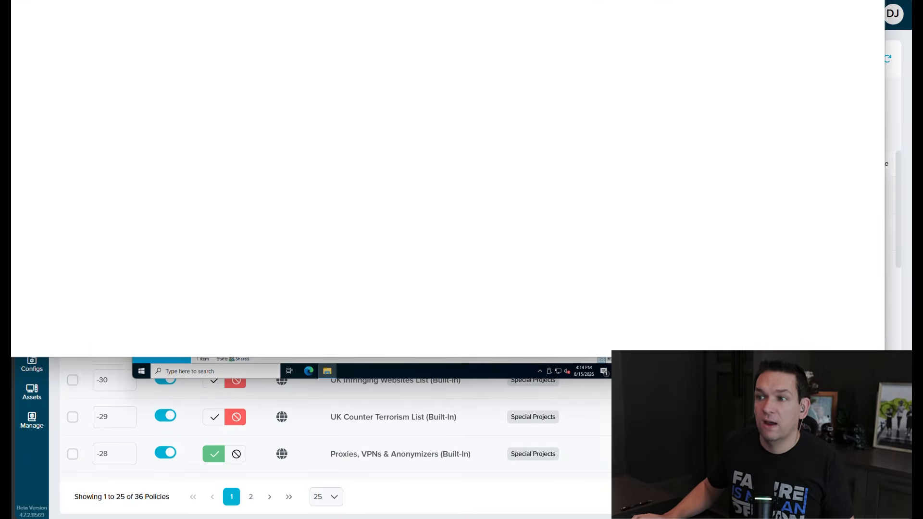
- In File Explorer, open the Share folder on orl-spe-dev02 over the network
left_click_drag(468, 0, 548, 57)
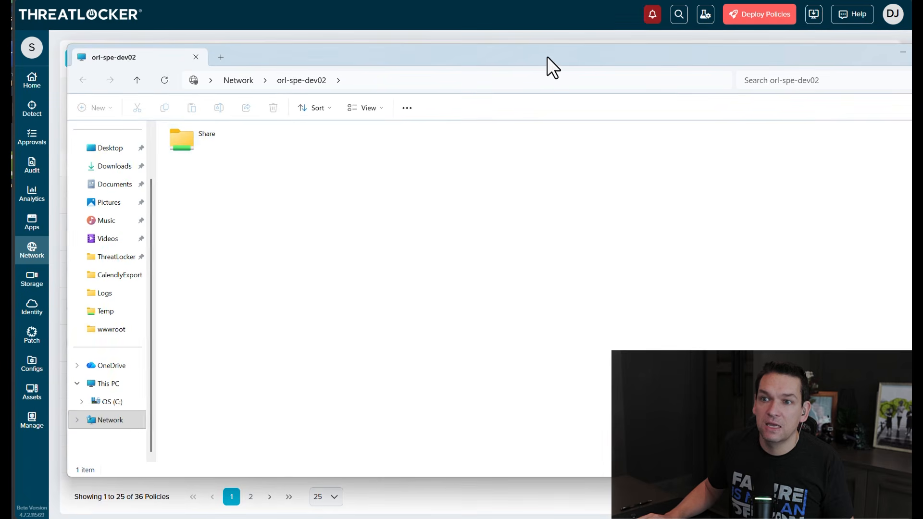
double_click(191, 143)
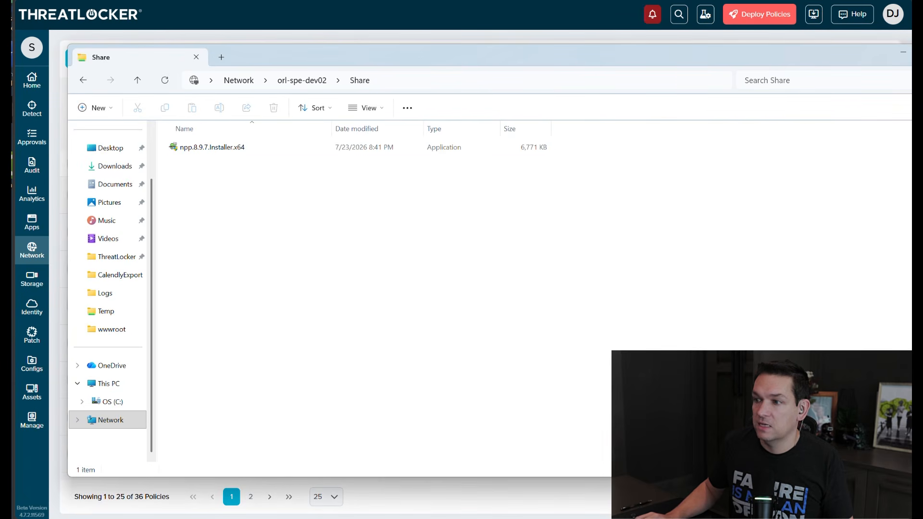
left_click_drag(922, 477, 779, 441)
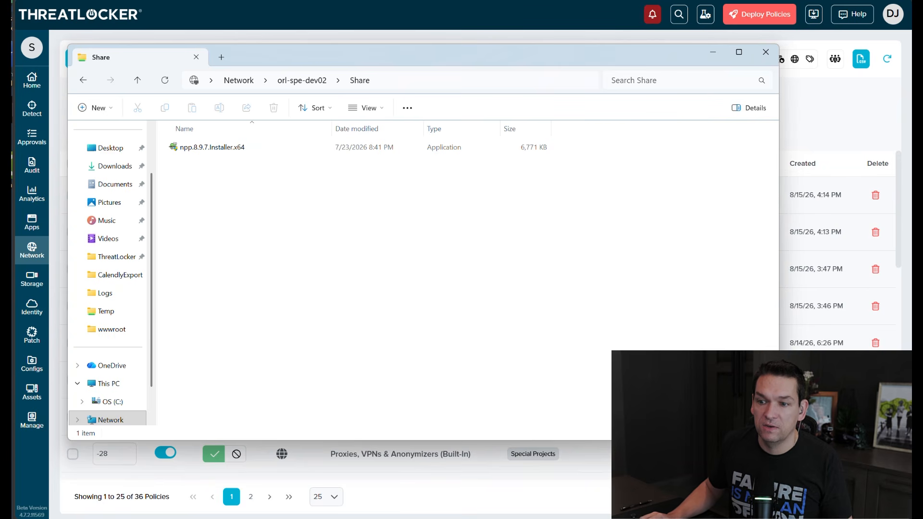
- Copy the sample video file from Downloads and paste it into the orl-spe-dev02 Share folder
left_click(115, 166)
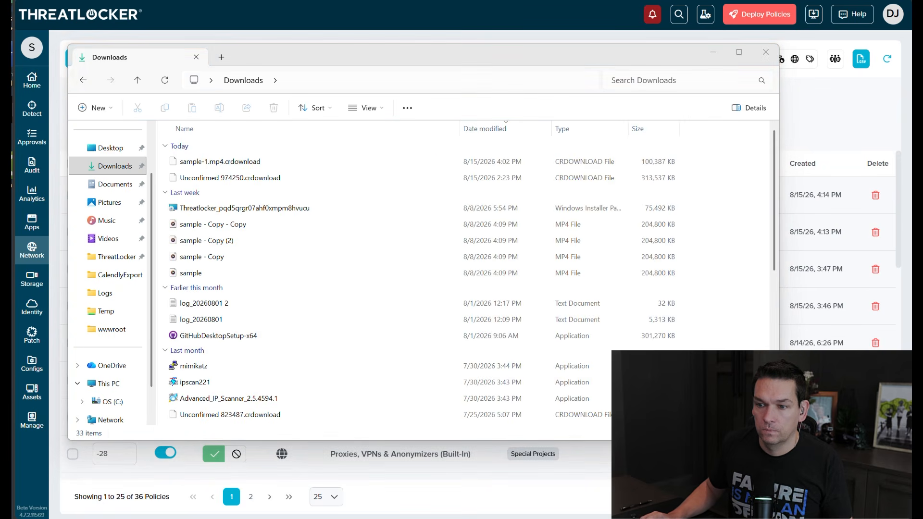
left_click(227, 272)
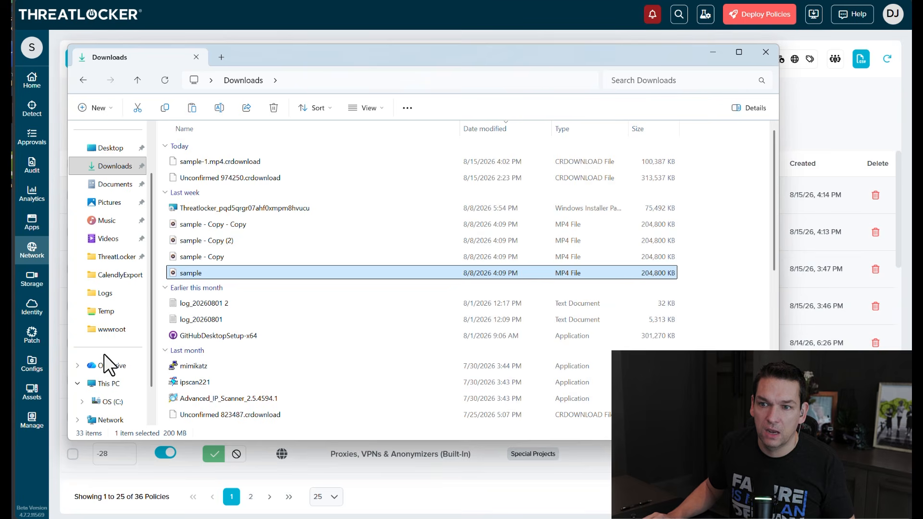
left_click(83, 80)
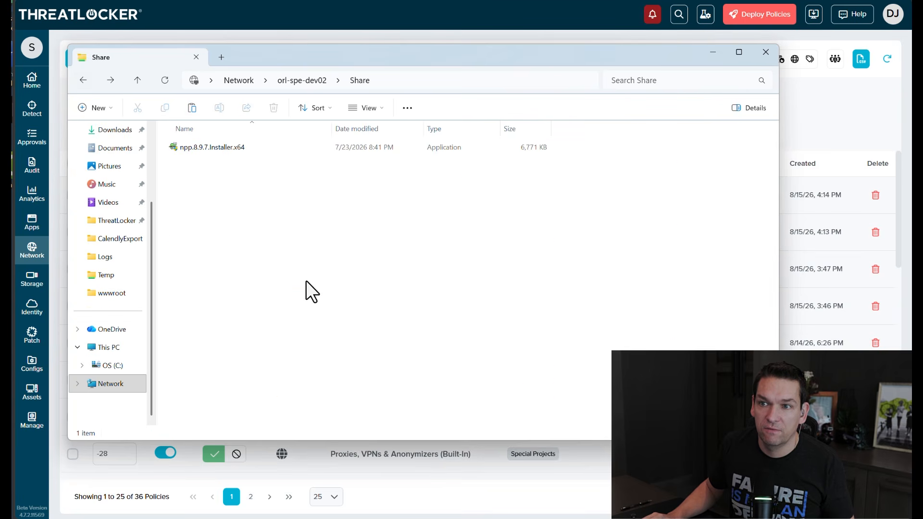
key("ctrl+v")
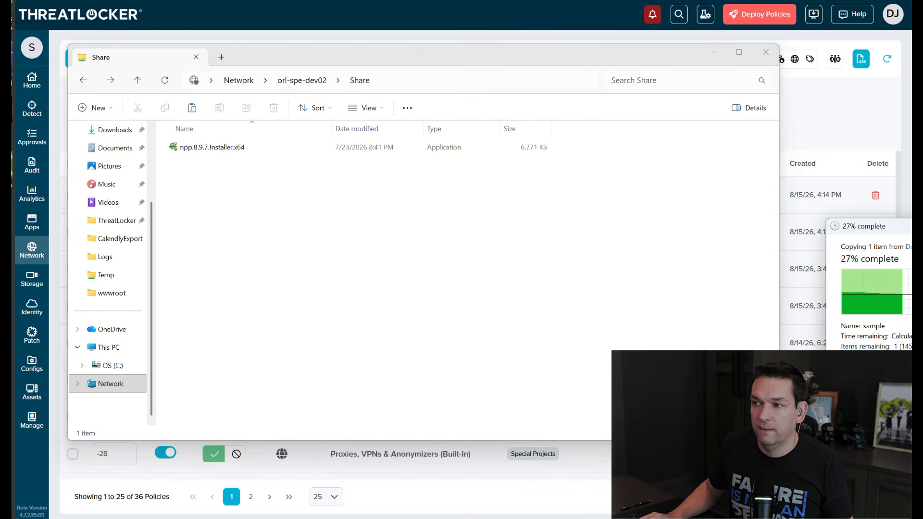
left_click_drag(860, 223, 505, 183)
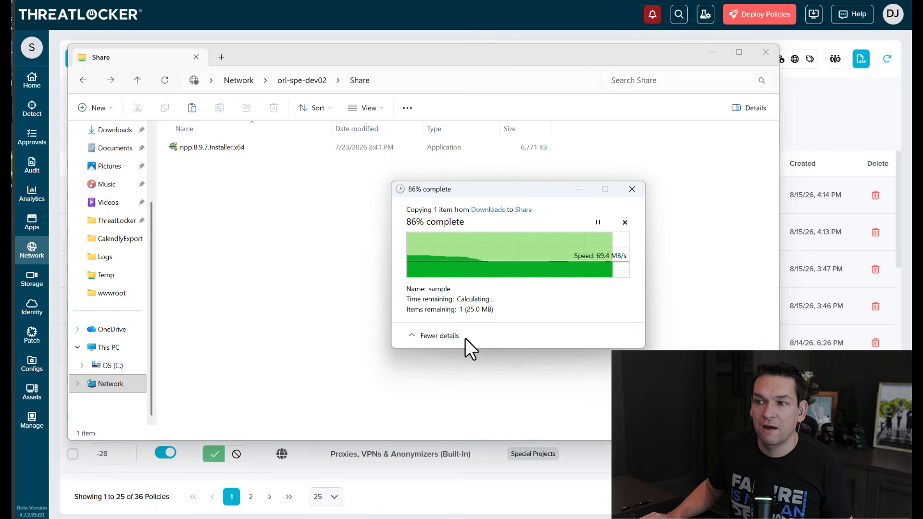